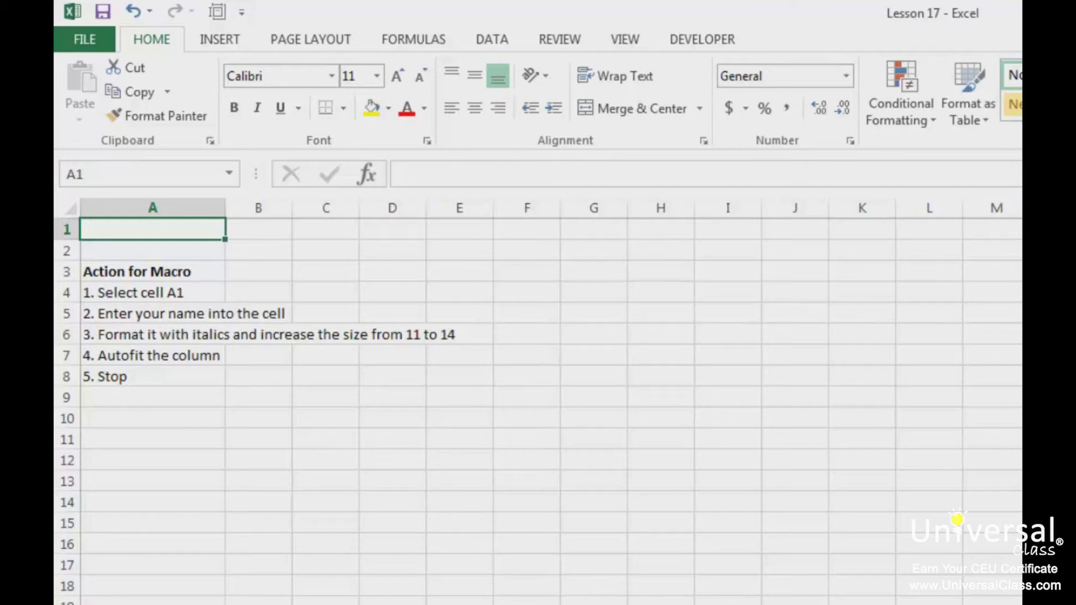
Set up macro 'Example' in This Workbook, described 'This will type and format my name.'.
click(698, 39)
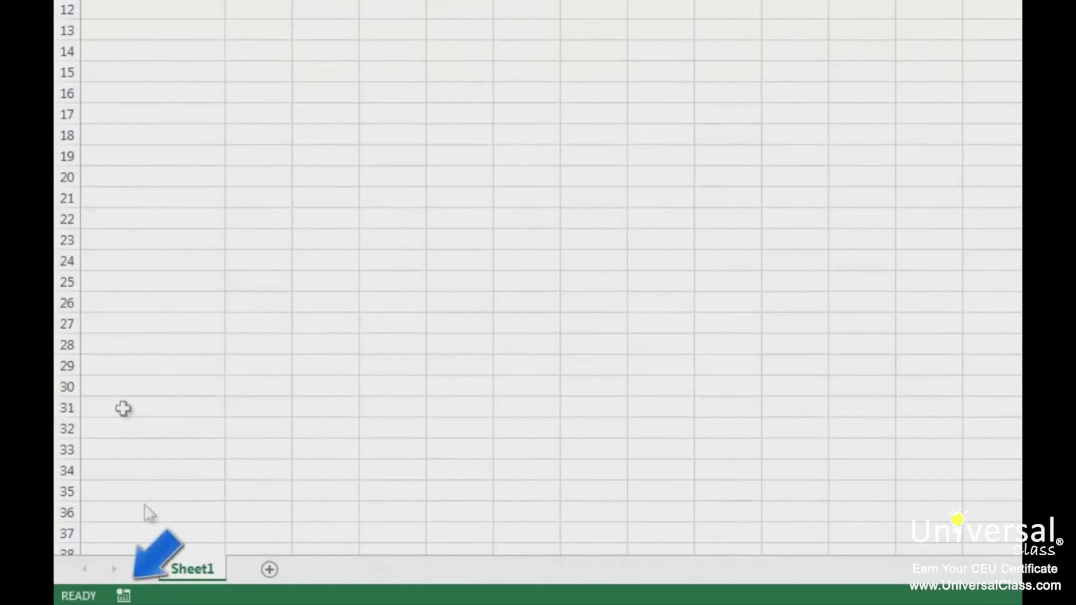
click(124, 598)
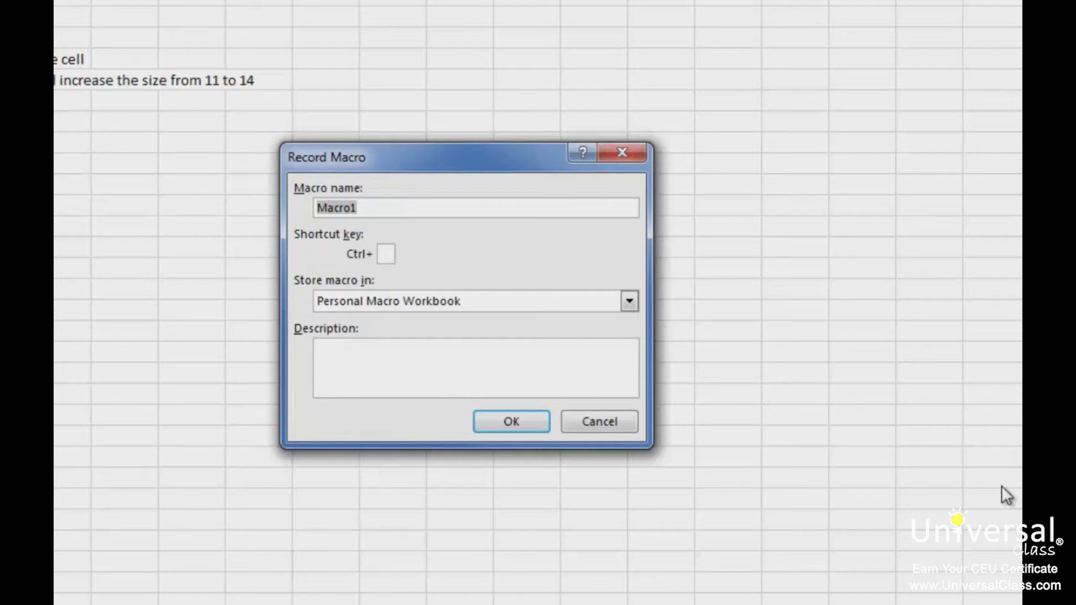
text(Example)
click(391, 301)
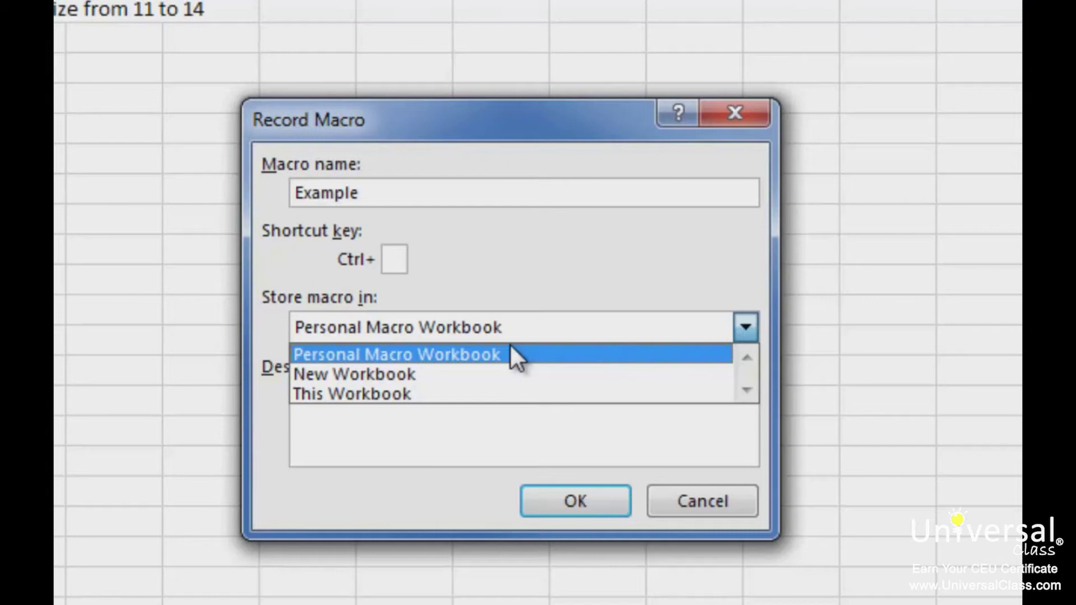
click(423, 397)
click(421, 412)
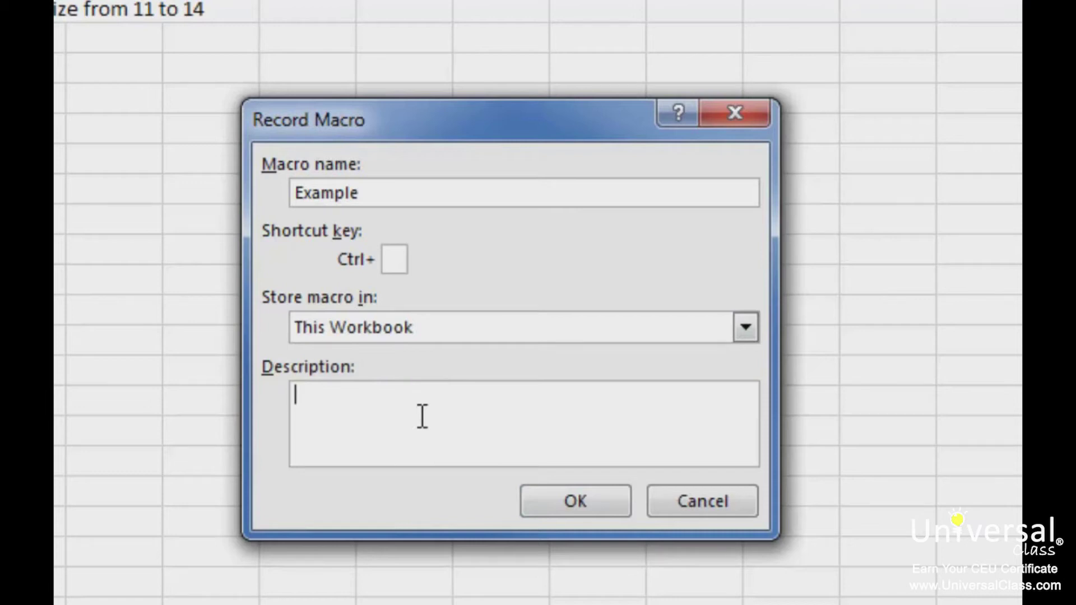
text(This will)
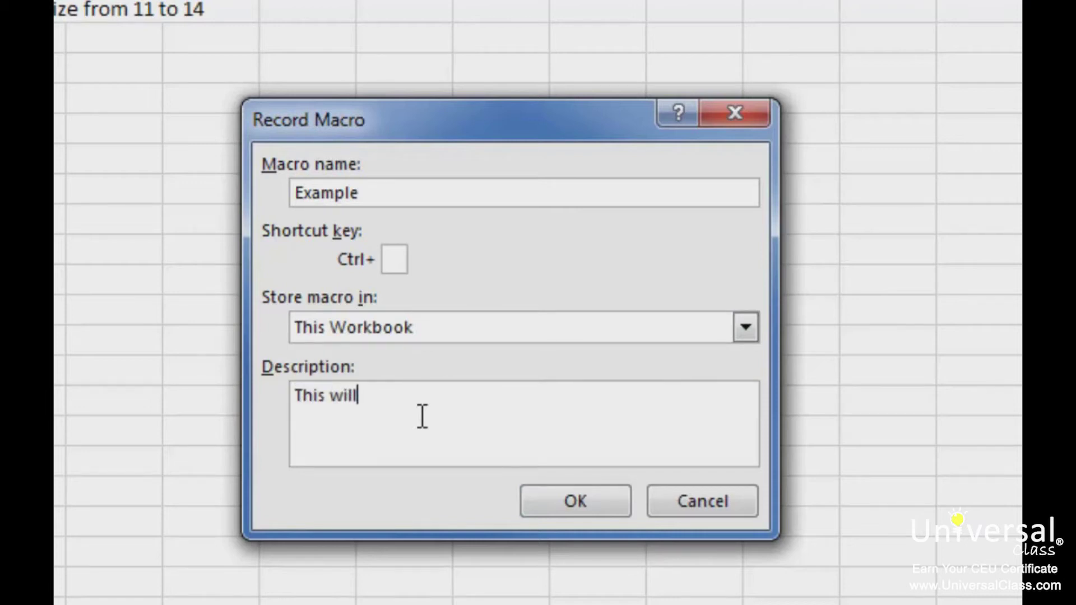
text( type and format my nbam)
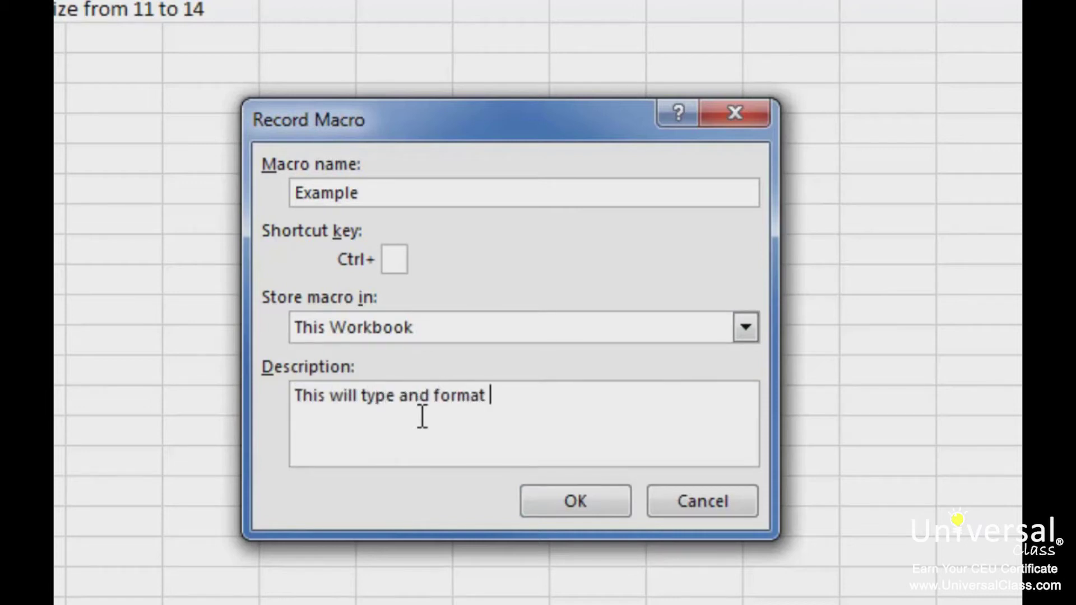
key(BackSpace)
key(BackSpace)
key(BackSpace)
text(ame.)
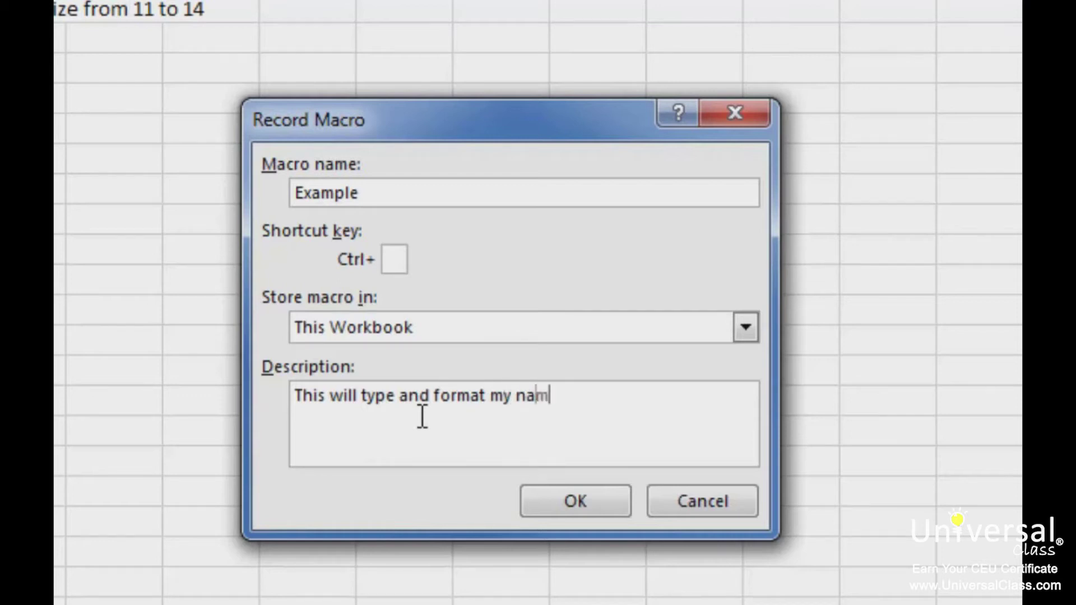
Begin recording and enter 'Your Name' in cell A1.
click(554, 502)
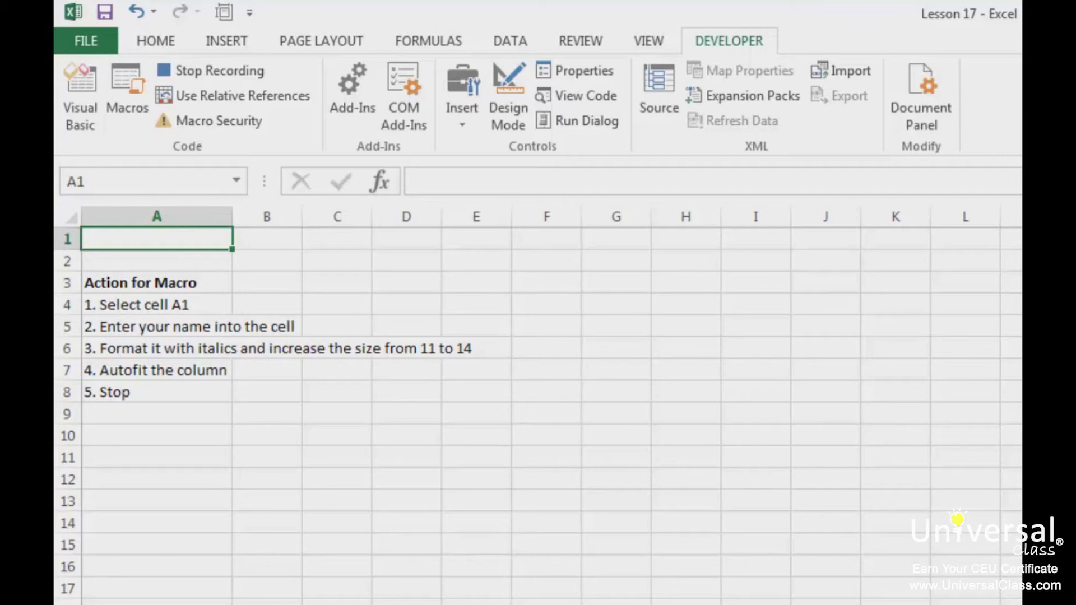
double_click(154, 240)
text(Your Name)
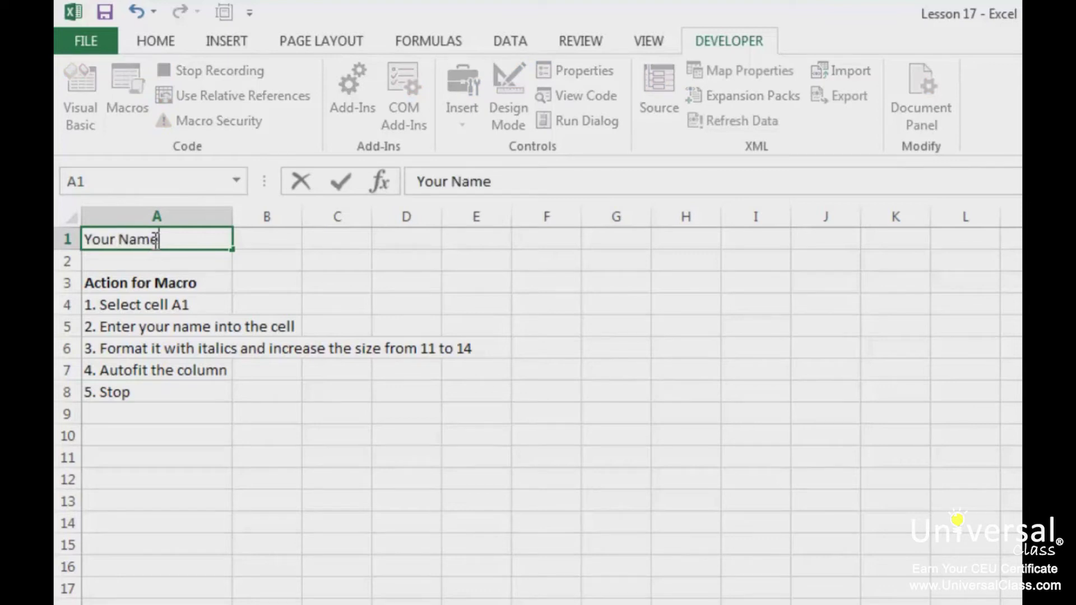
key(Return)
Make A1 italic at size 14, autofit column A, and stop the recording.
click(154, 240)
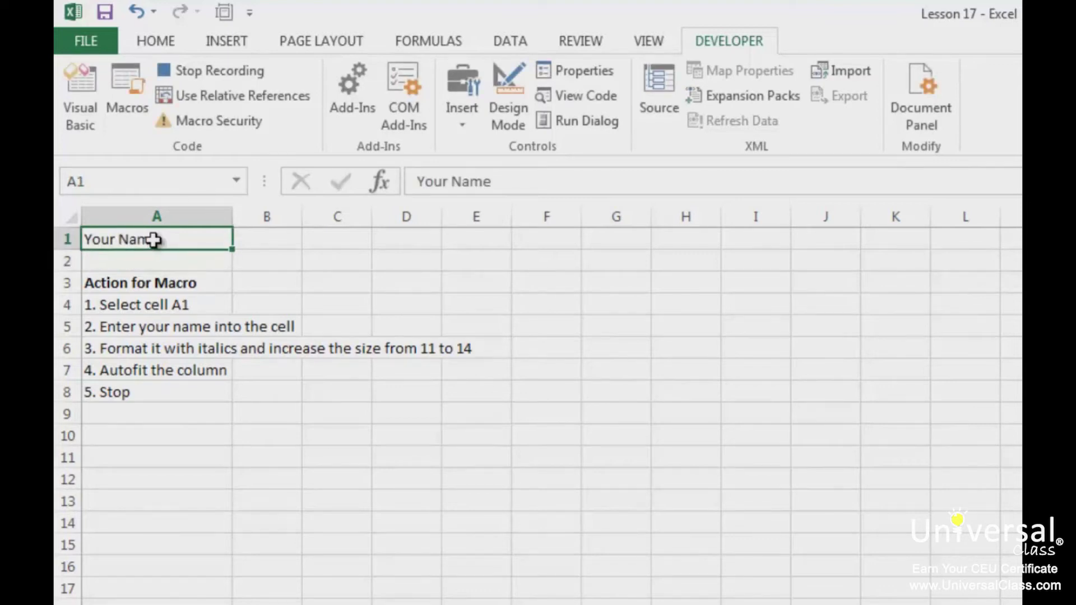
click(168, 44)
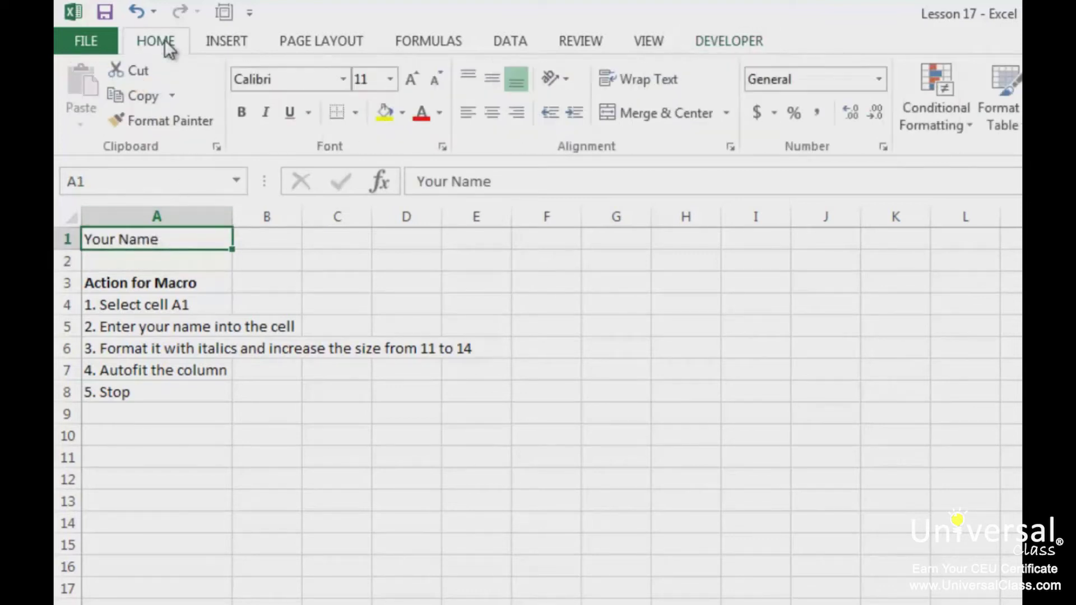
click(268, 115)
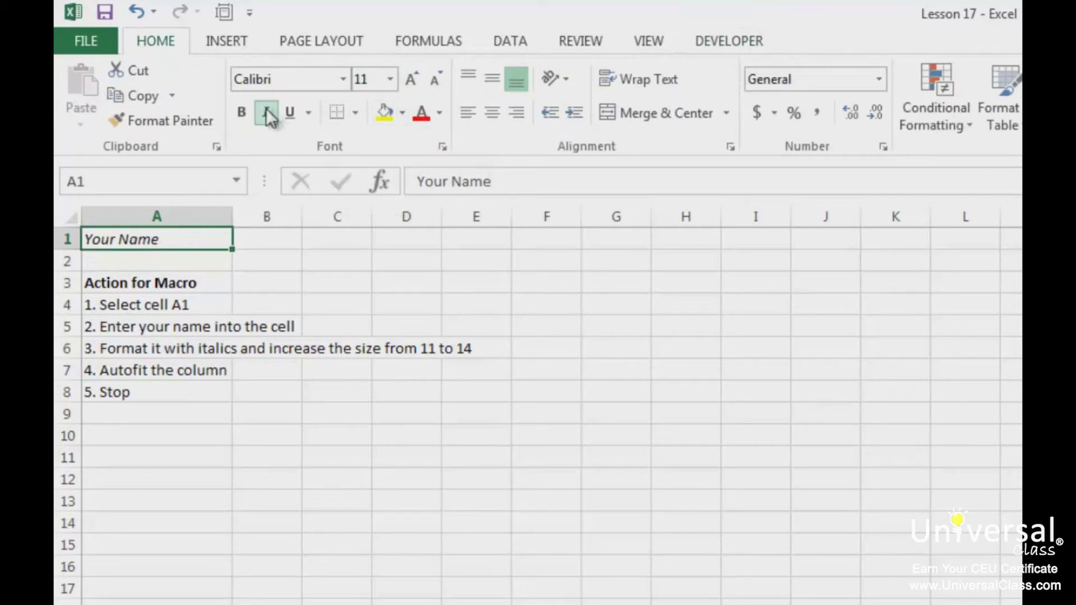
click(391, 80)
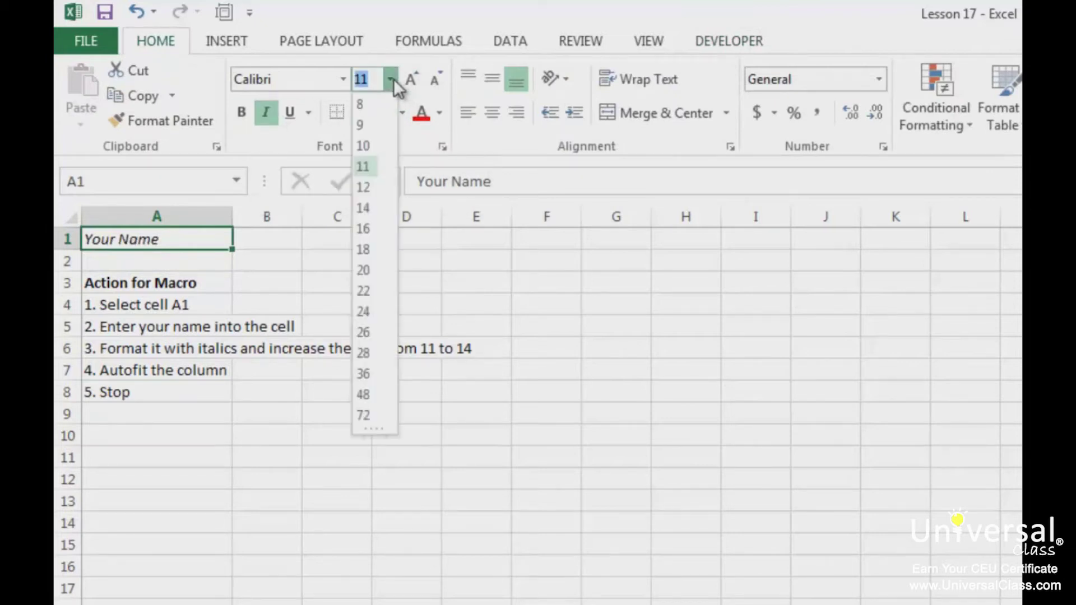
click(373, 210)
double_click(237, 218)
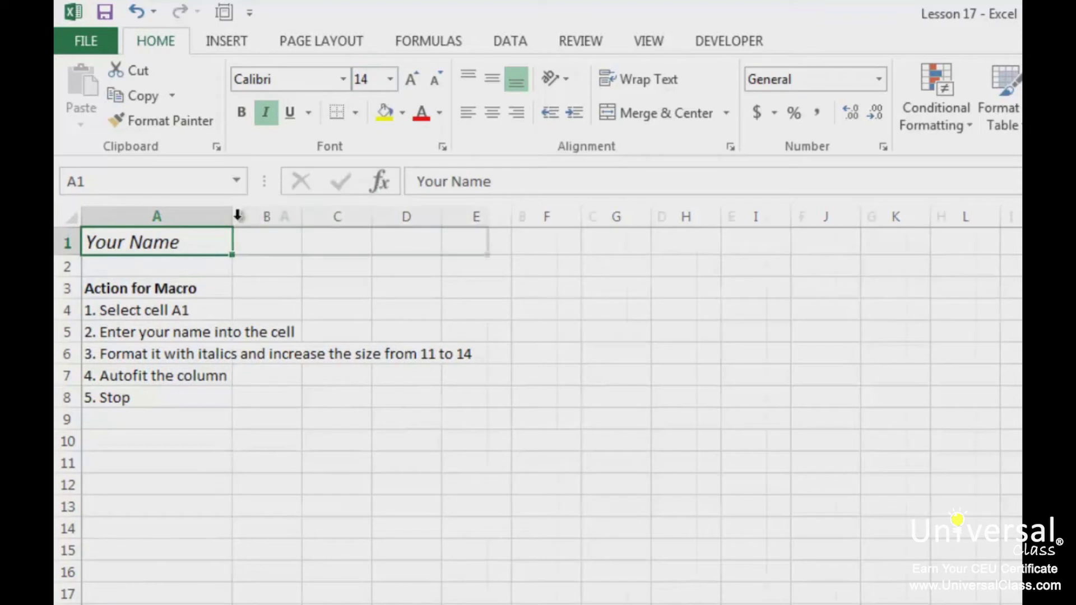
click(731, 45)
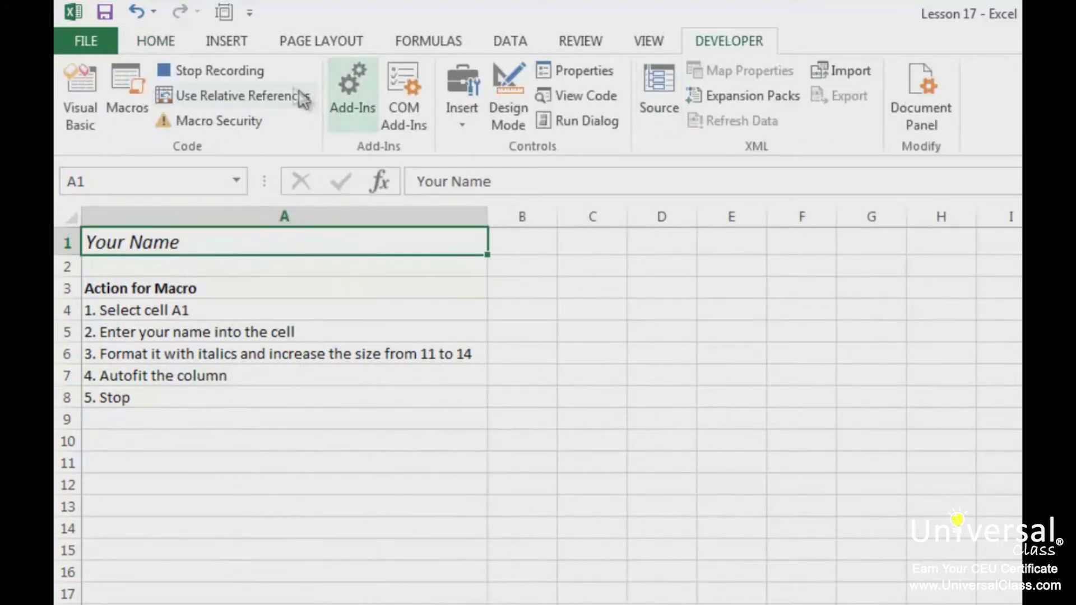
click(247, 76)
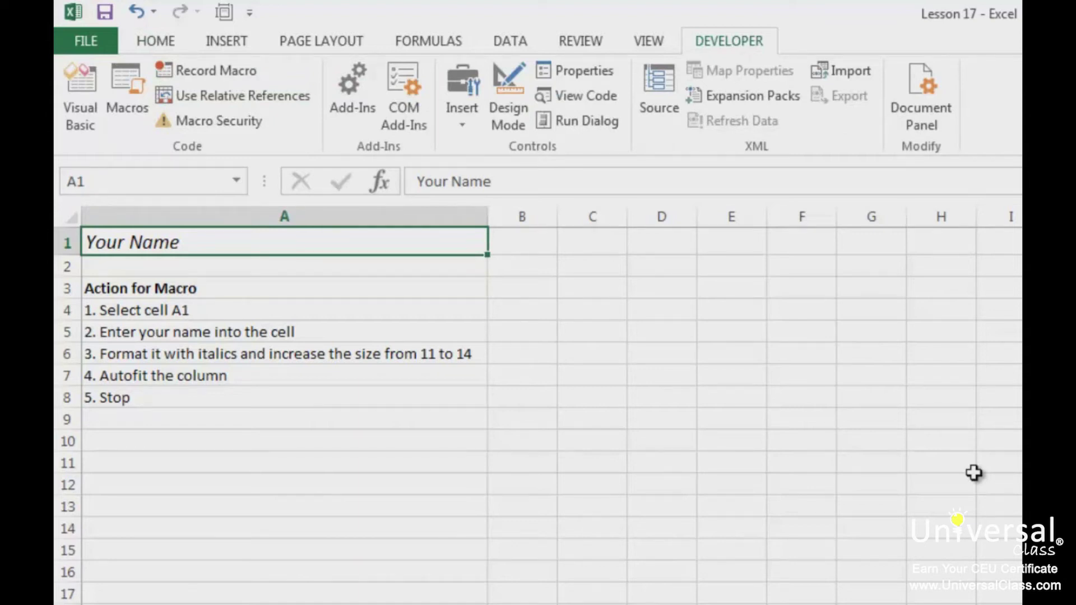
click(123, 92)
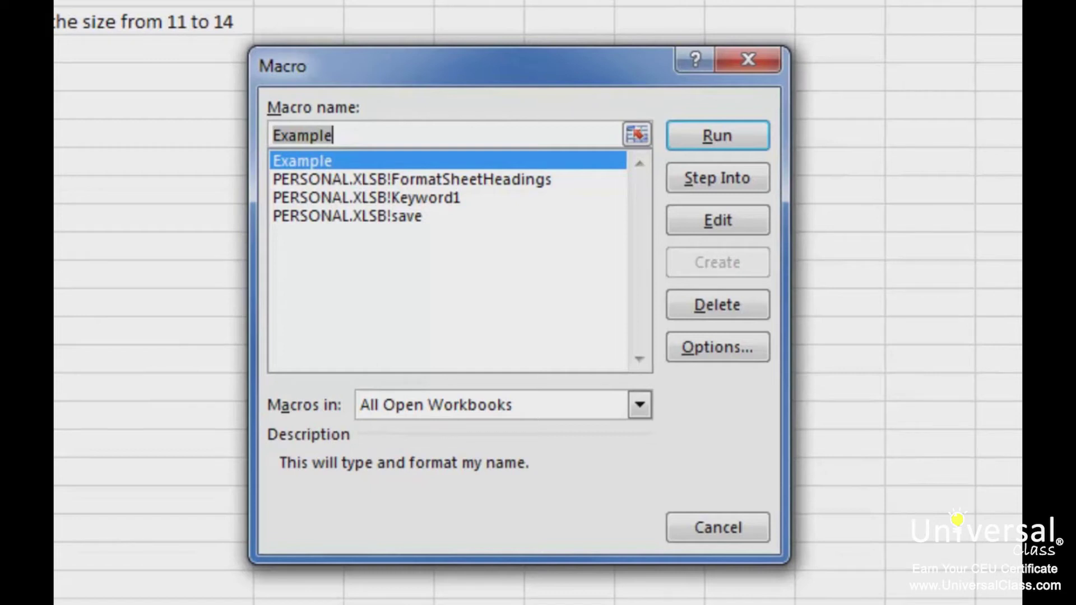
click(718, 135)
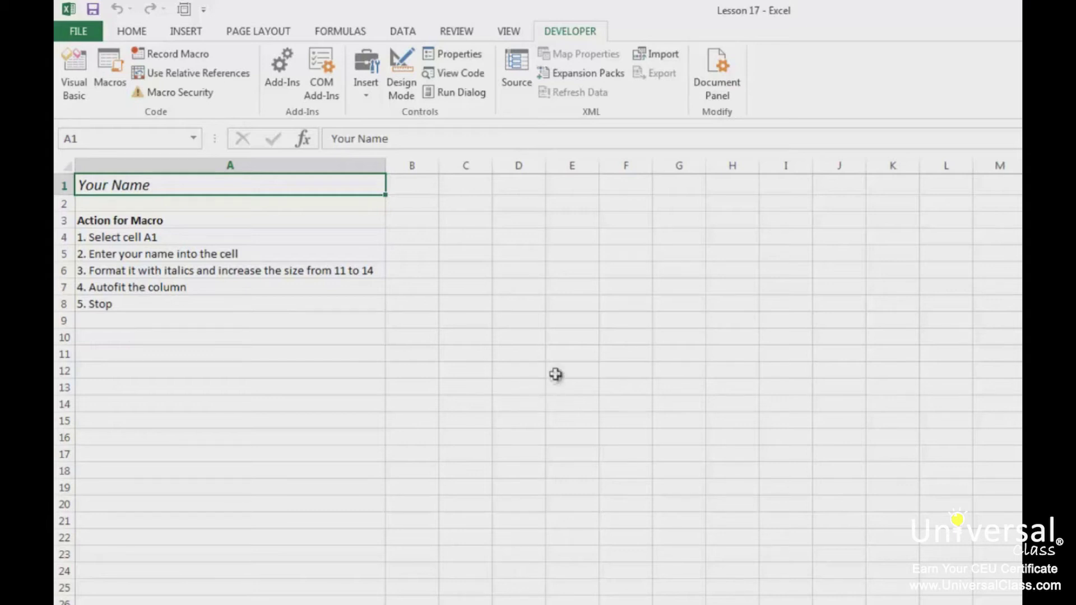
Save Lesson 17 into the Excel 2013 folder with file type Excel Macro-Enabled Workbook.
click(79, 31)
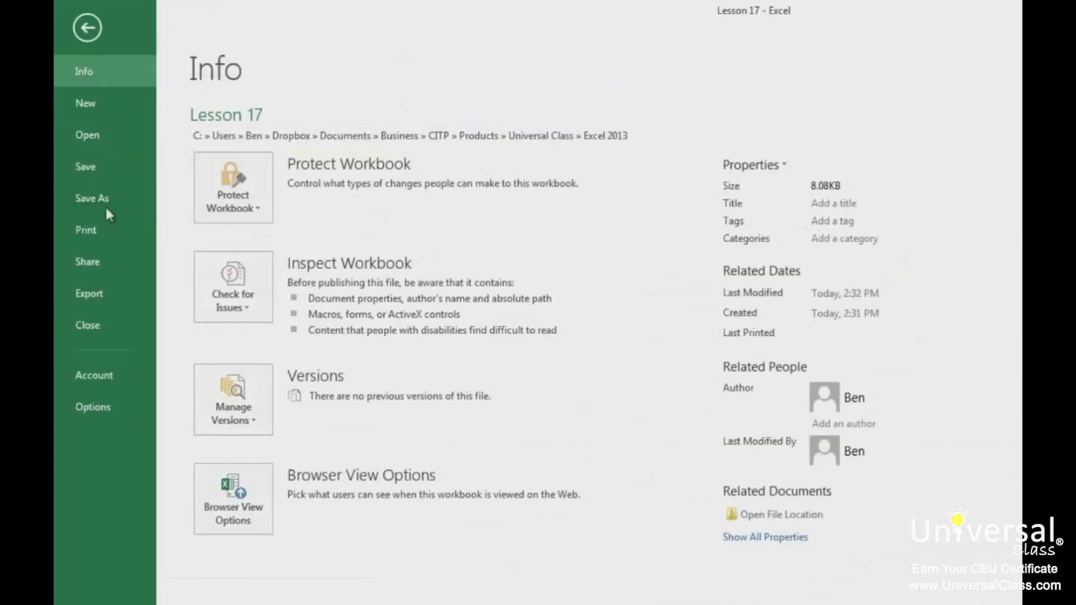
click(103, 200)
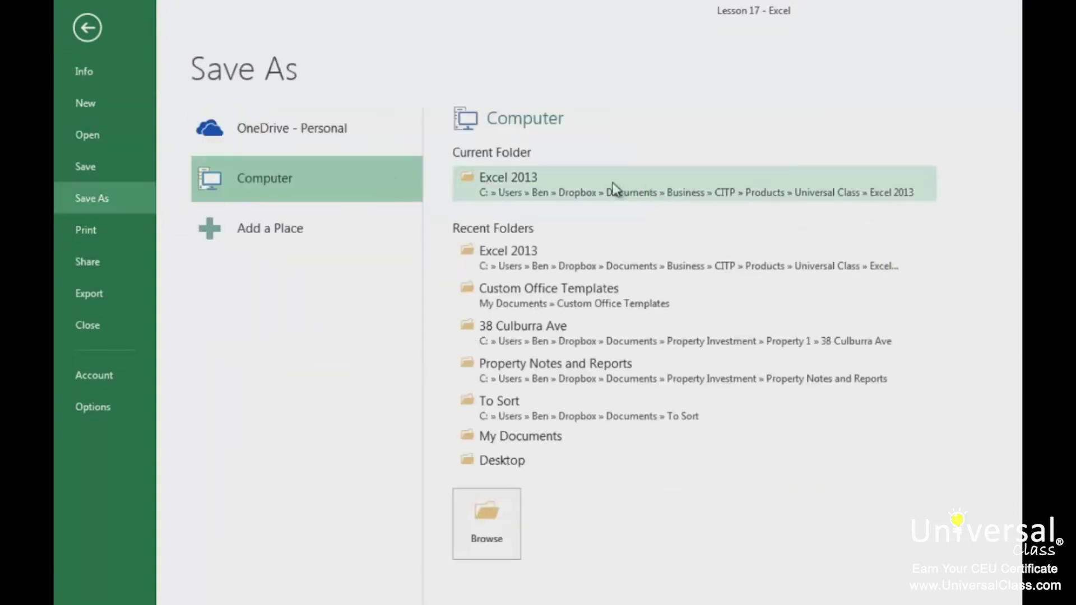
click(658, 251)
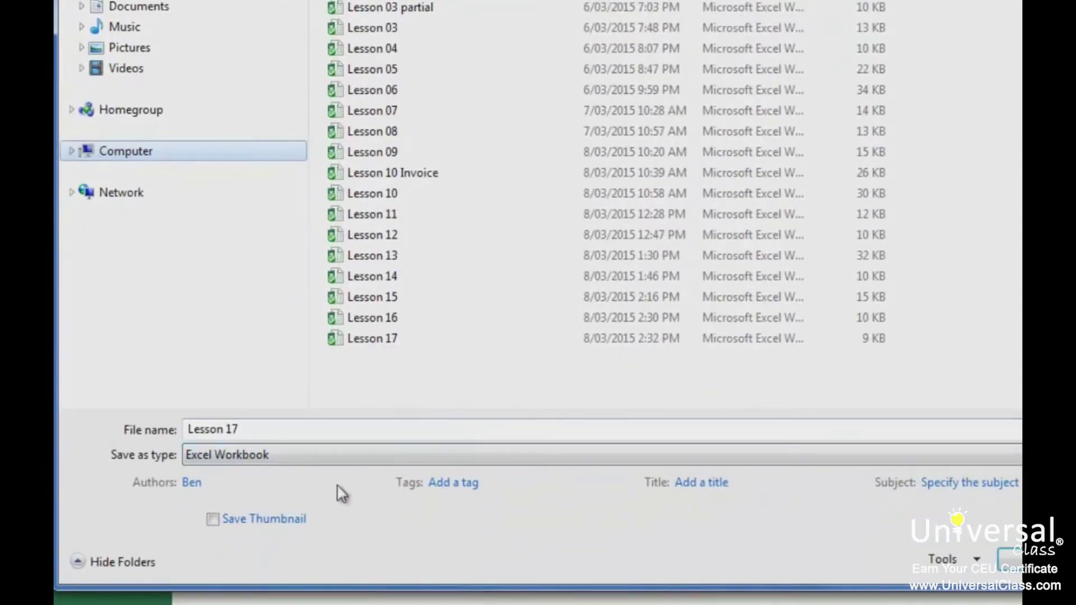
click(322, 449)
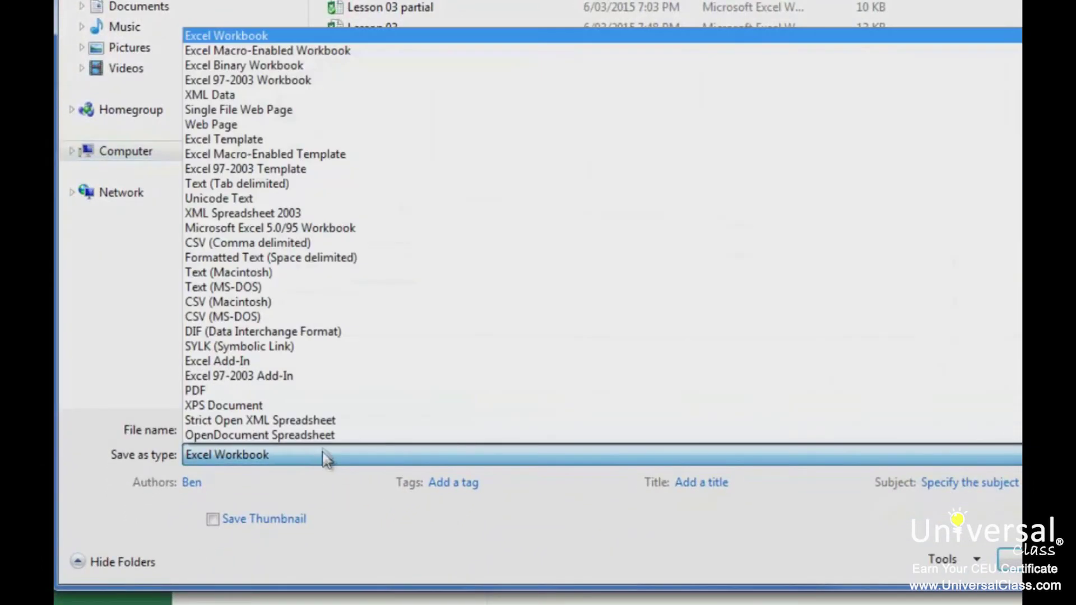
click(338, 54)
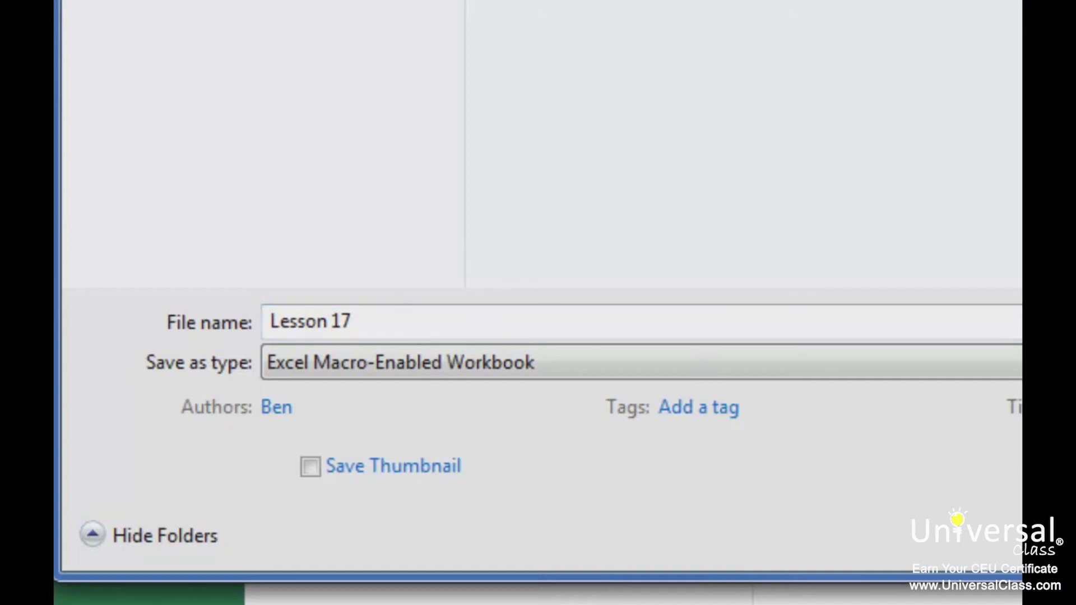
click(782, 577)
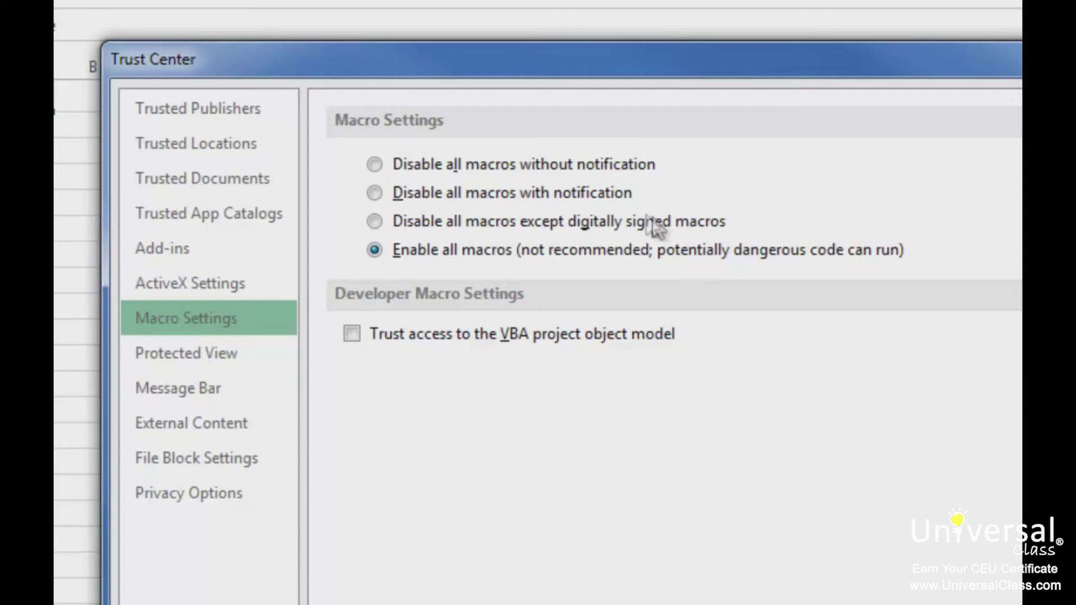
Choose 'Disable all macros with notification' in Trust Center Macro Settings and confirm.
click(606, 191)
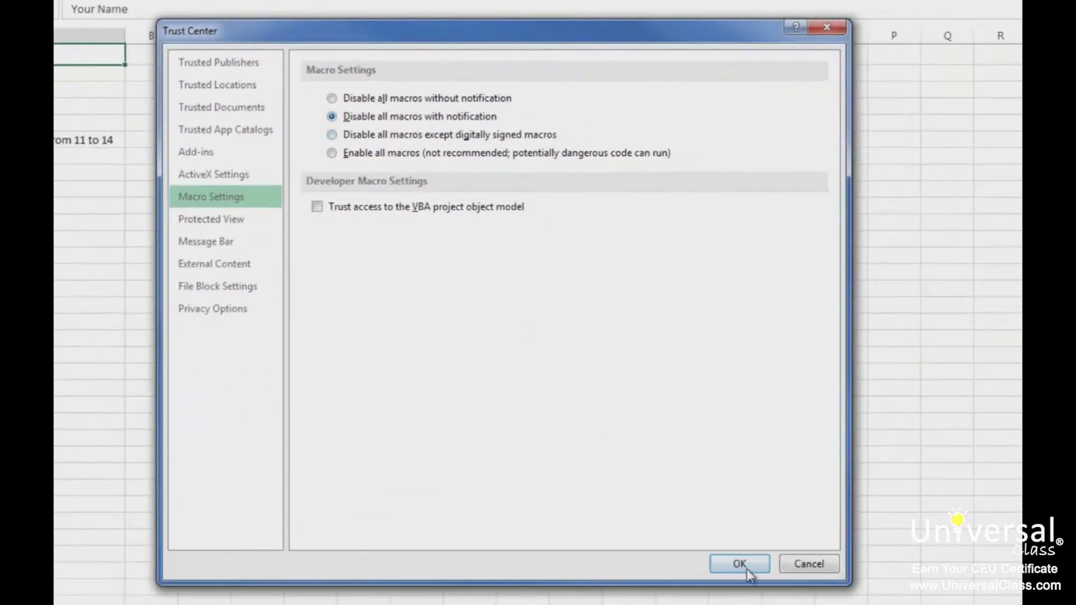
click(740, 564)
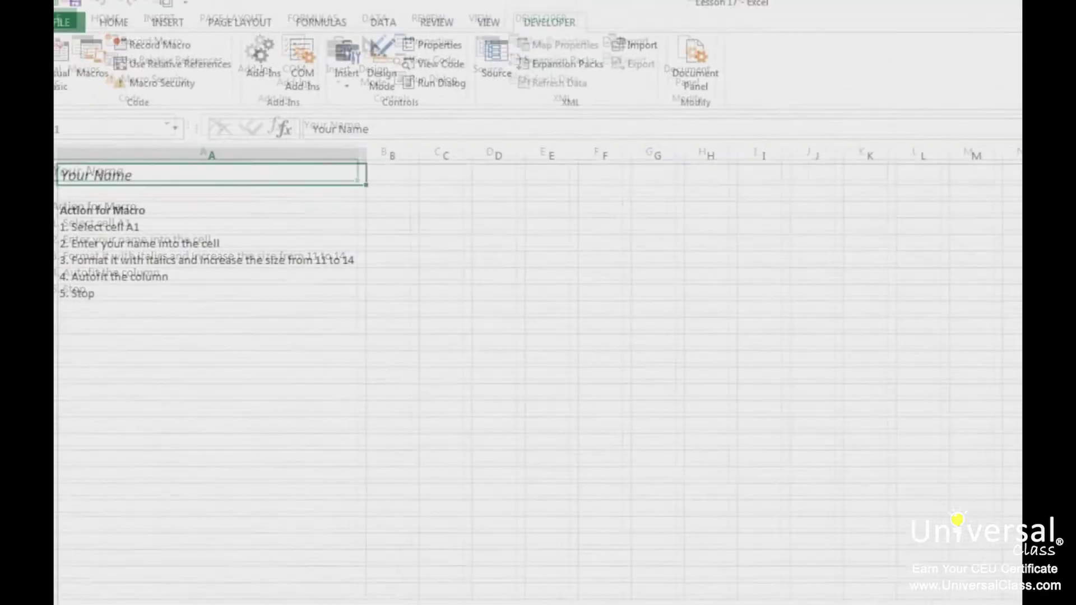